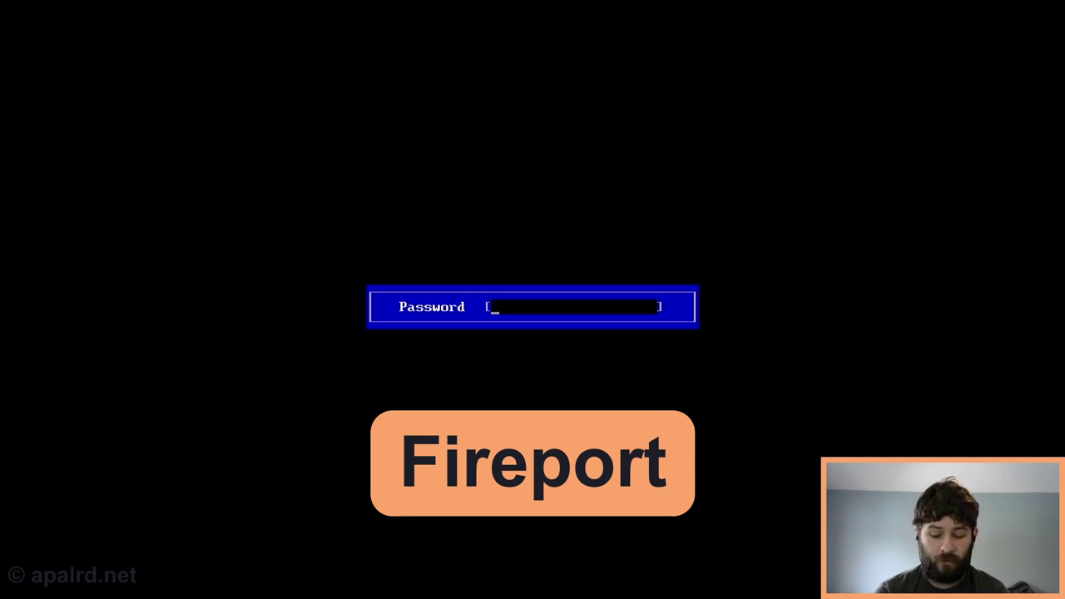
# Step: Enter the supervisor password to reach the Main page showing BIOS version 1.0A
pyautogui.write('********')
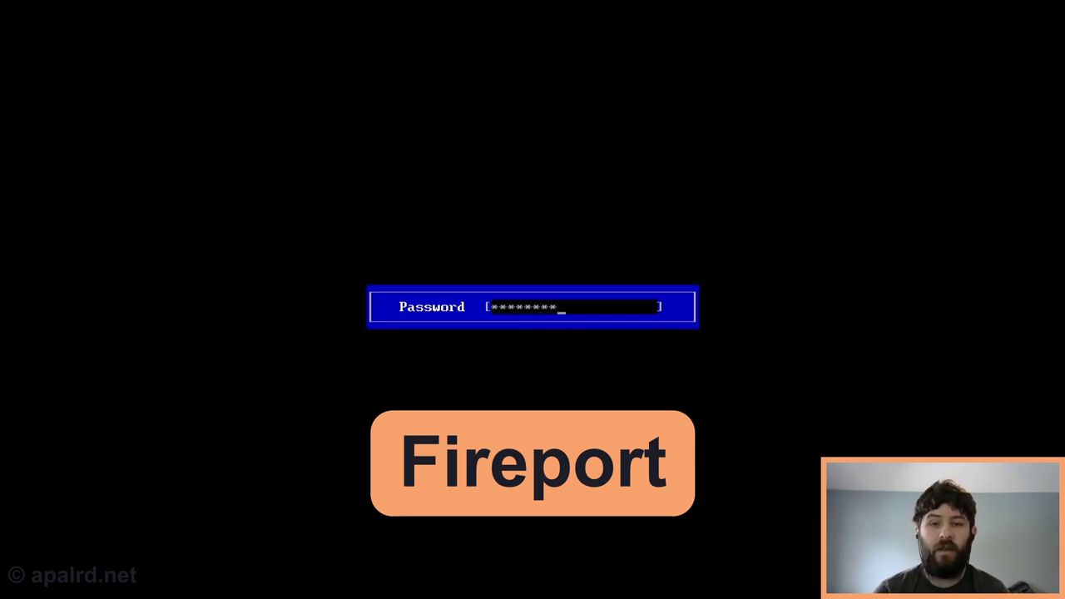
pyautogui.press('Return')
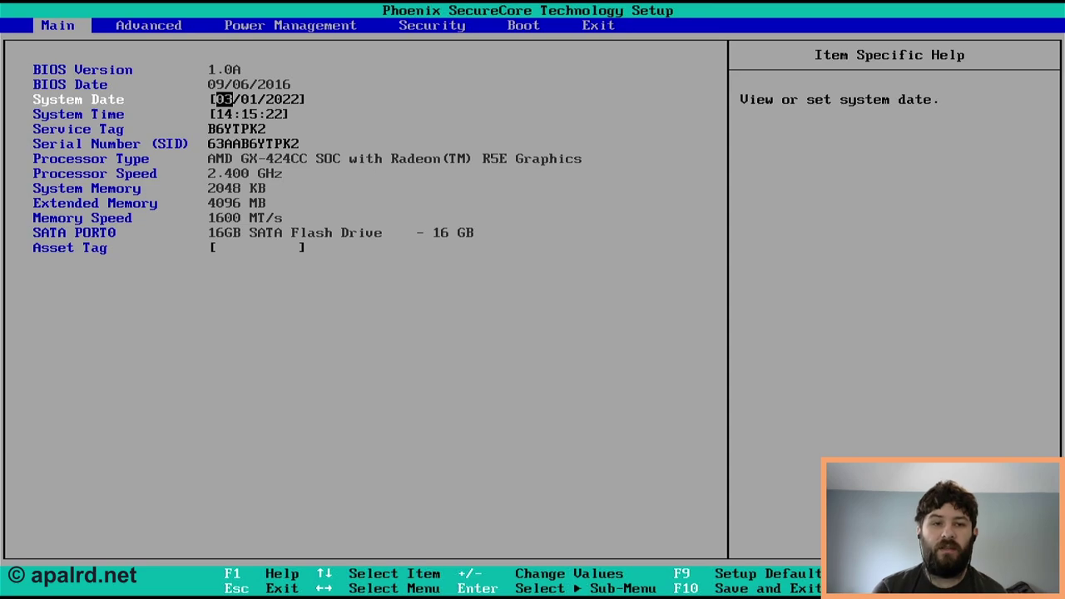
# Step: On the Advanced page, set Boot From USB to Enabled
pyautogui.press('Right')
pyautogui.press('Down')
pyautogui.press('Down')
pyautogui.press('Down')
pyautogui.press('Down')
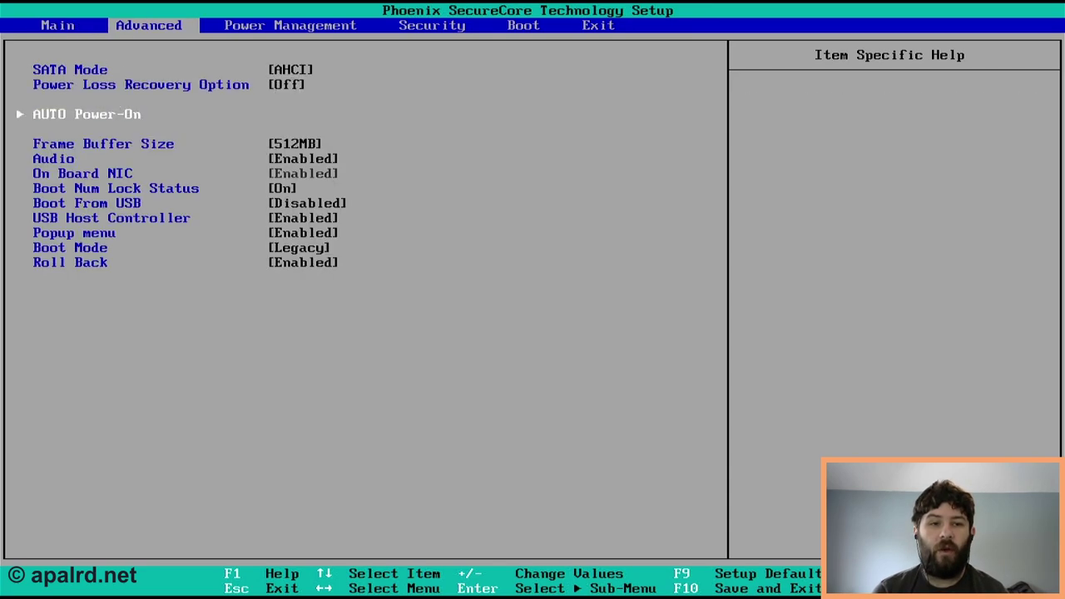
pyautogui.press('Down')
pyautogui.press('Down')
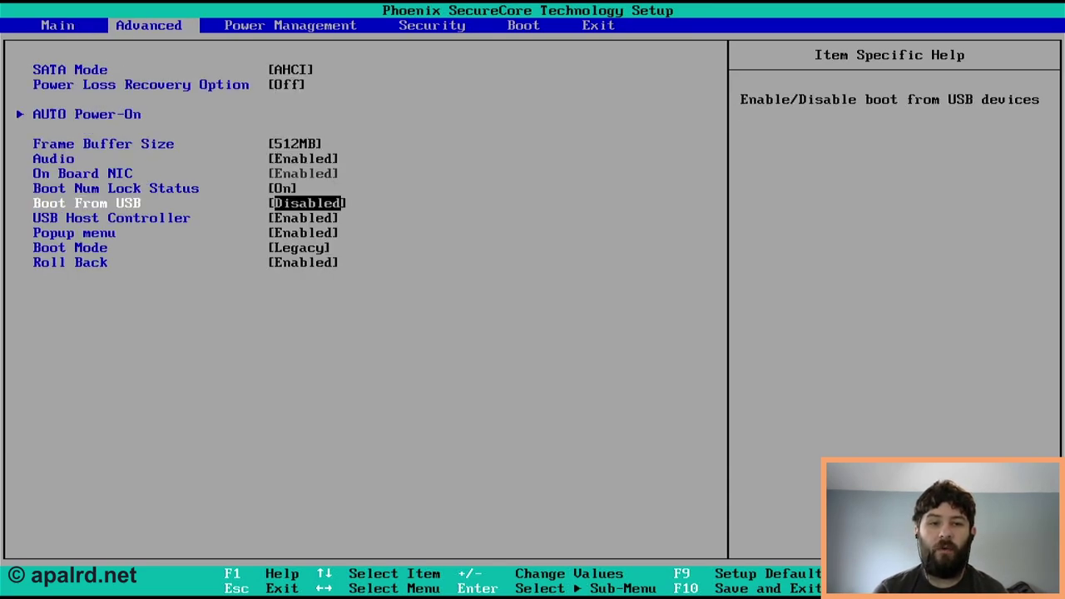
pyautogui.press('Return')
pyautogui.press('Down')
pyautogui.press('Return')
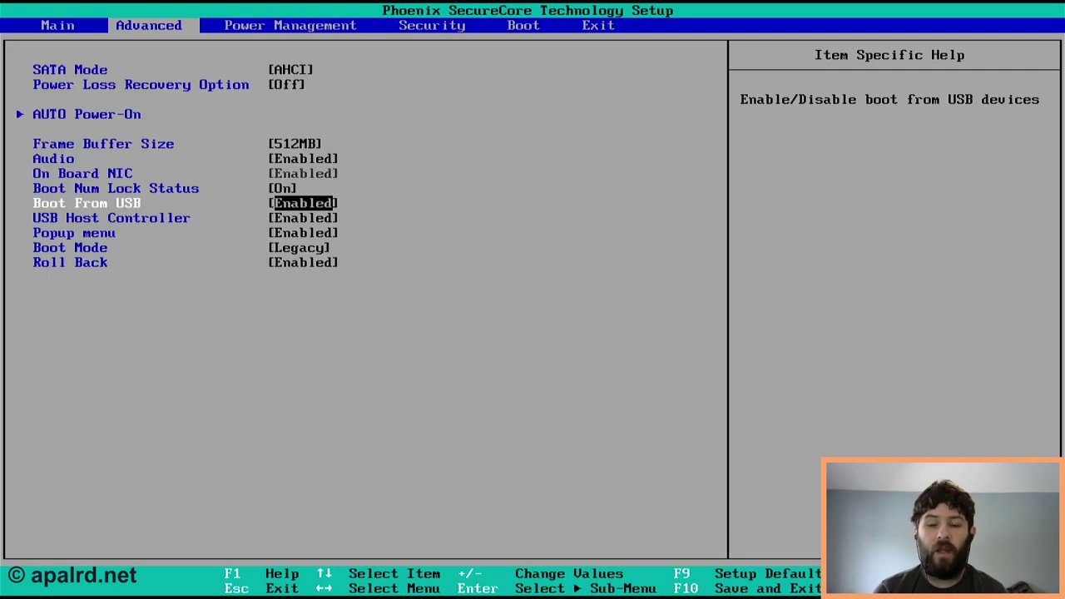
# Step: Change Boot Mode from Legacy to Both
pyautogui.press('Down')
pyautogui.press('Down')
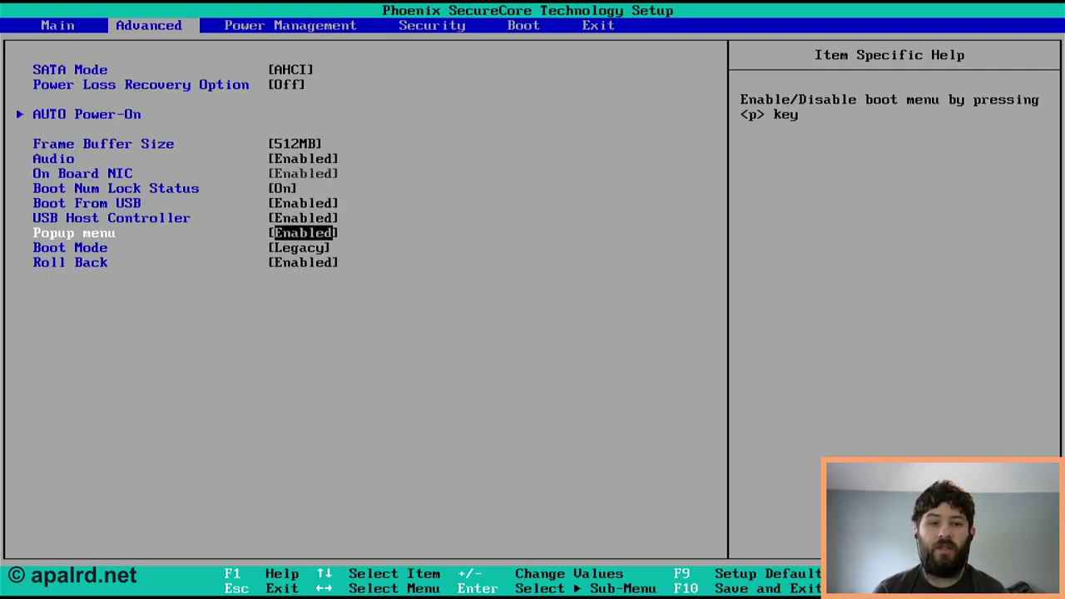
pyautogui.press('Down')
pyautogui.press('Return')
pyautogui.press('Down')
pyautogui.press('Down')
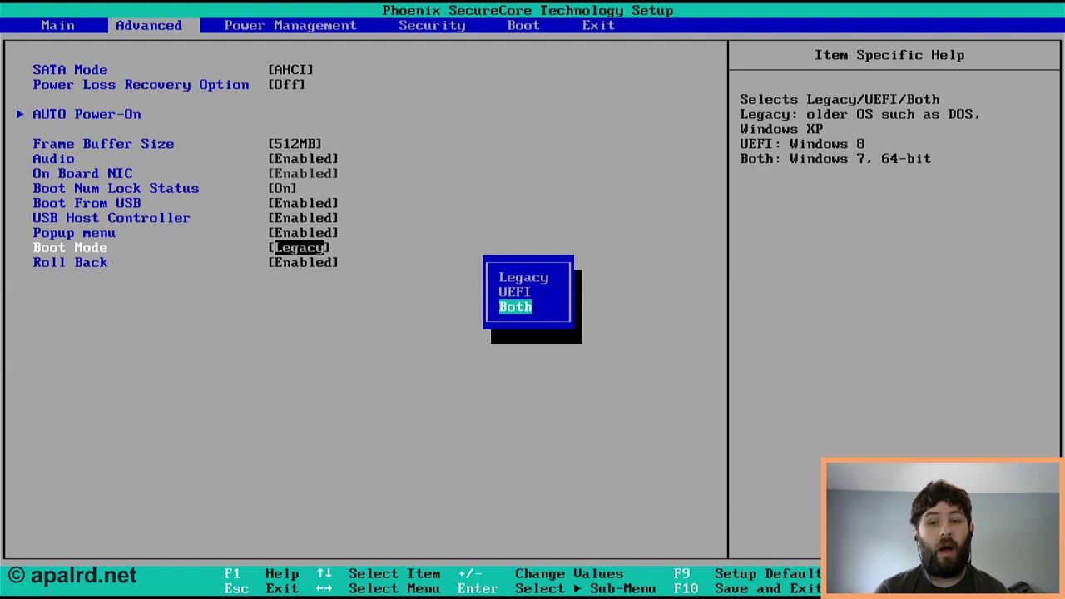
pyautogui.press('Return')
# Step: Check the Power Loss Recovery choices, leaving it set to Off
pyautogui.press('Up')
pyautogui.press('Up')
pyautogui.press('Up')
pyautogui.press('Up')
pyautogui.press('Up')
pyautogui.press('Up')
pyautogui.press('Up')
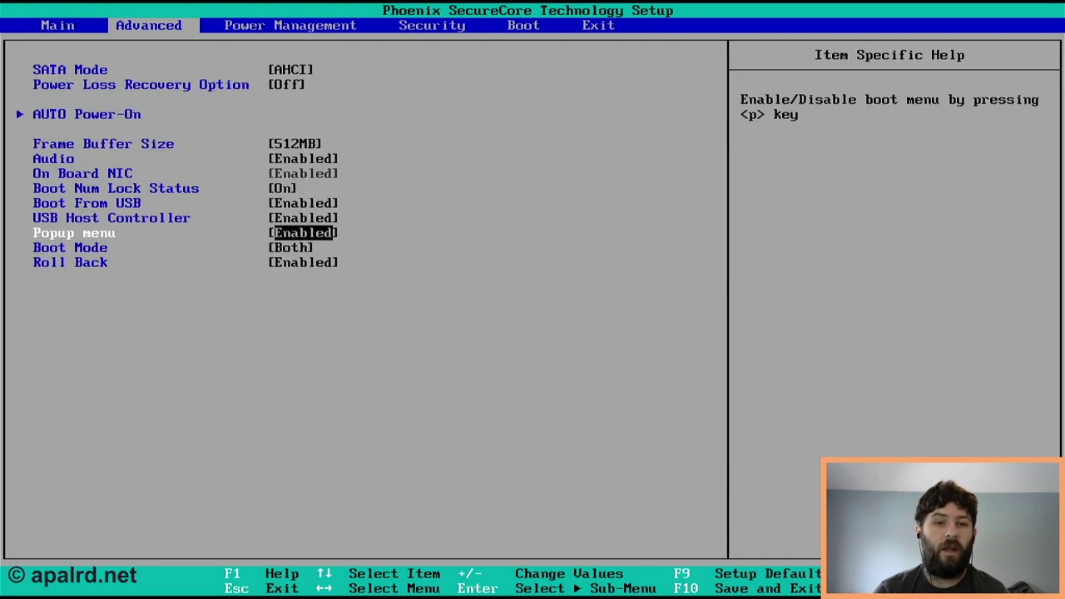
pyautogui.press('Up')
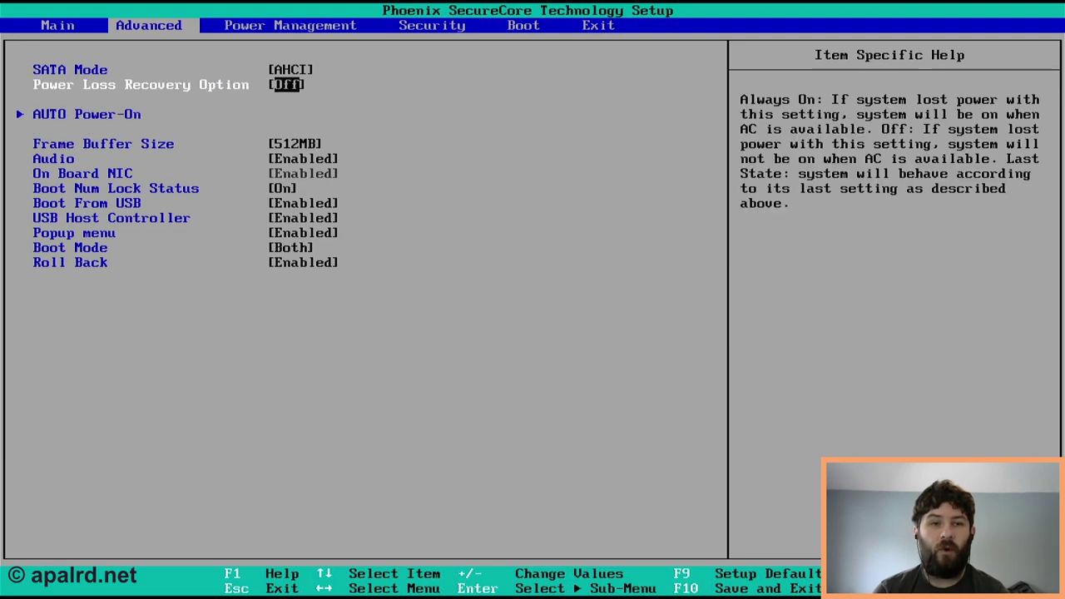
pyautogui.press('Return')
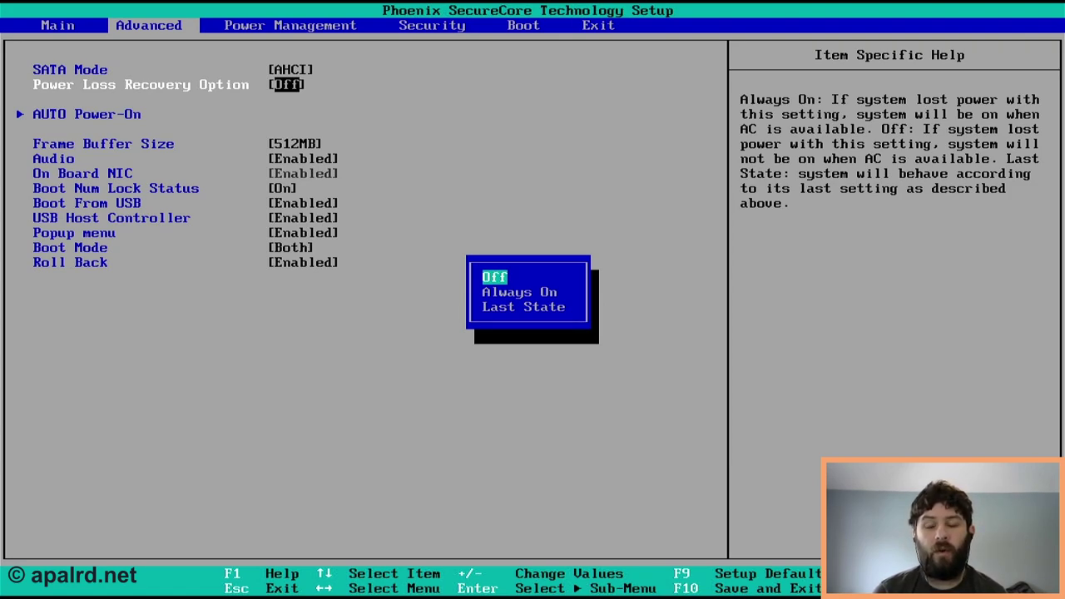
pyautogui.press('Down')
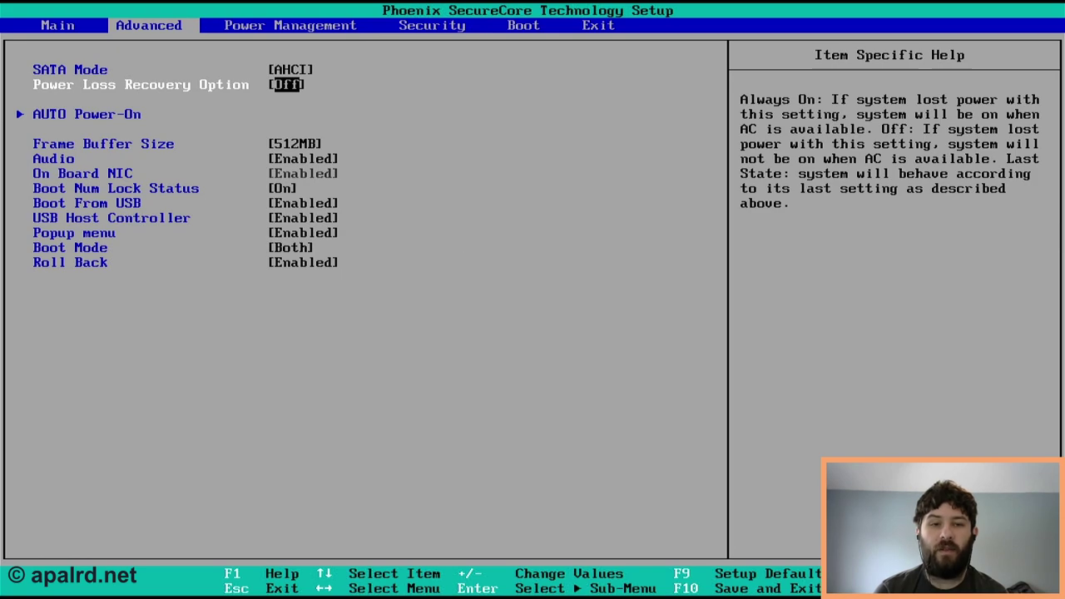
# Step: Reorder the boot devices so USB HDD is first and the SATA flash drive drops to fourth
pyautogui.press('Return')
pyautogui.press('Right')
pyautogui.press('Right')
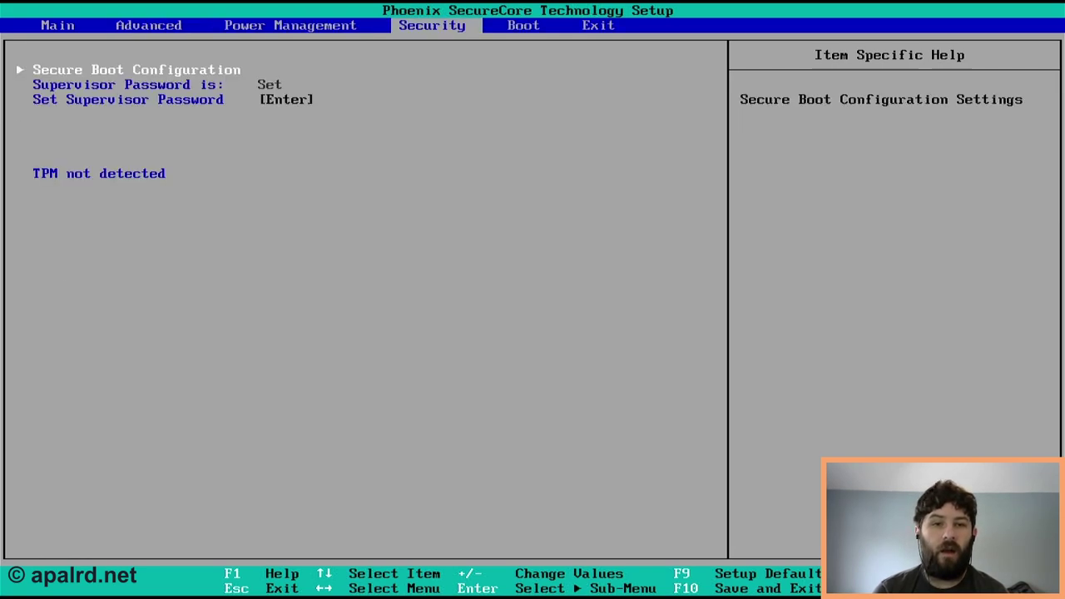
pyautogui.press('Right')
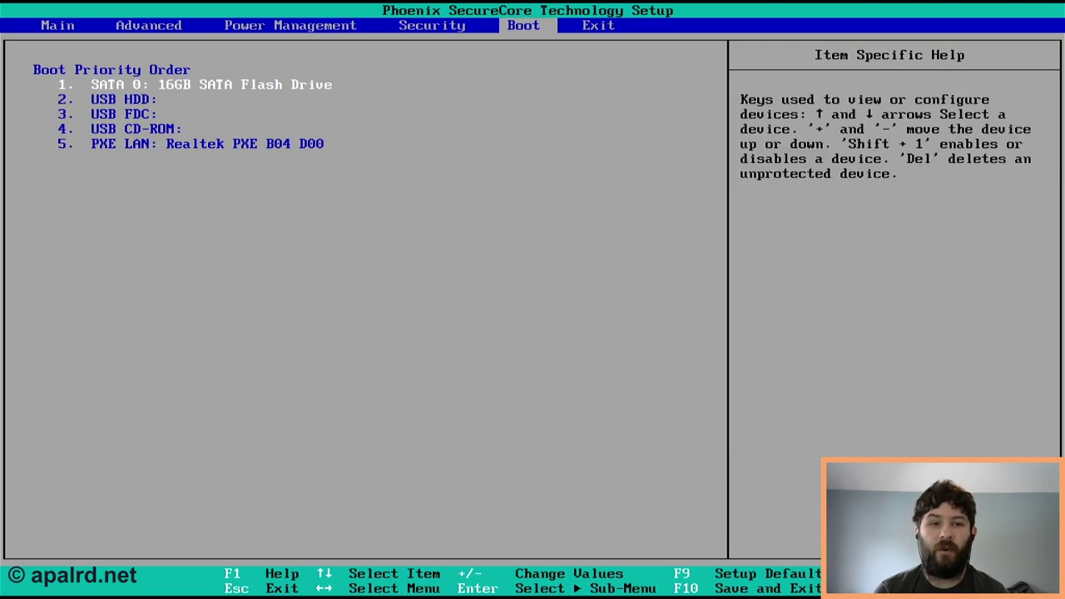
pyautogui.press('Down')
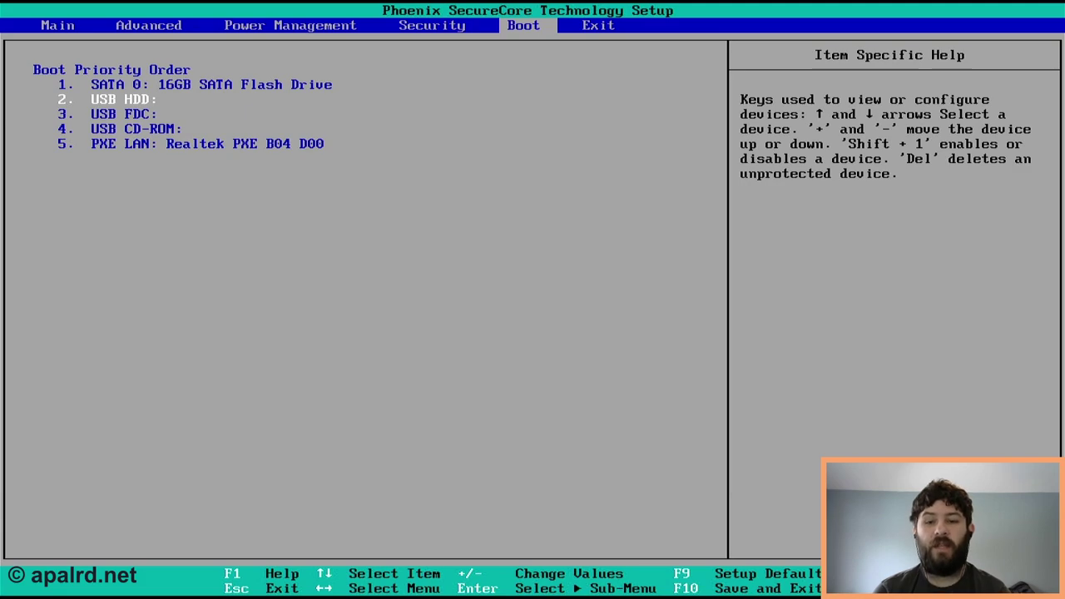
pyautogui.press('Up')
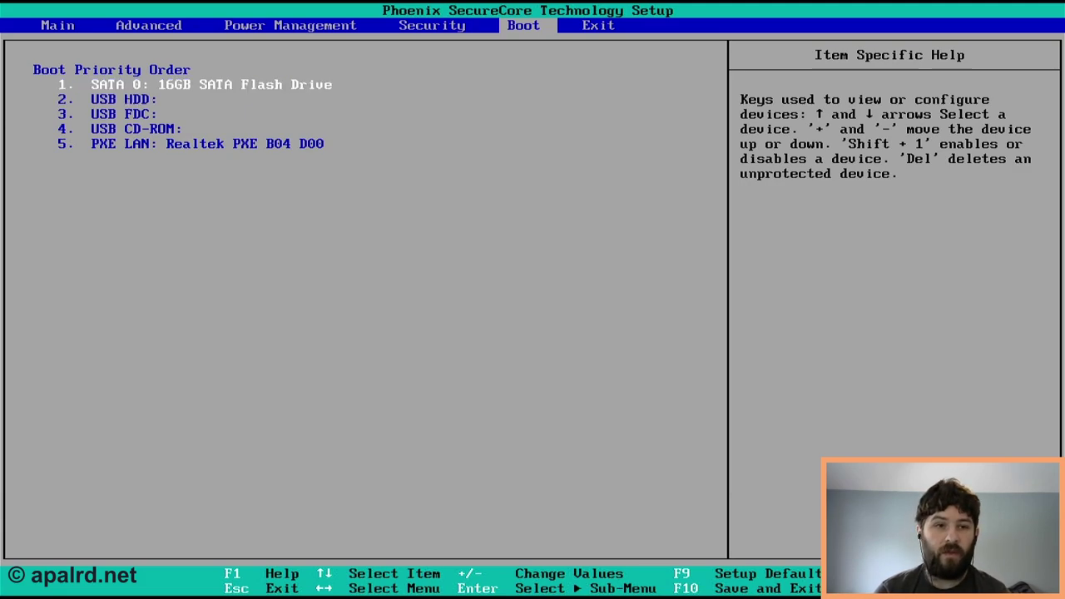
pyautogui.press('Down')
pyautogui.press('+')
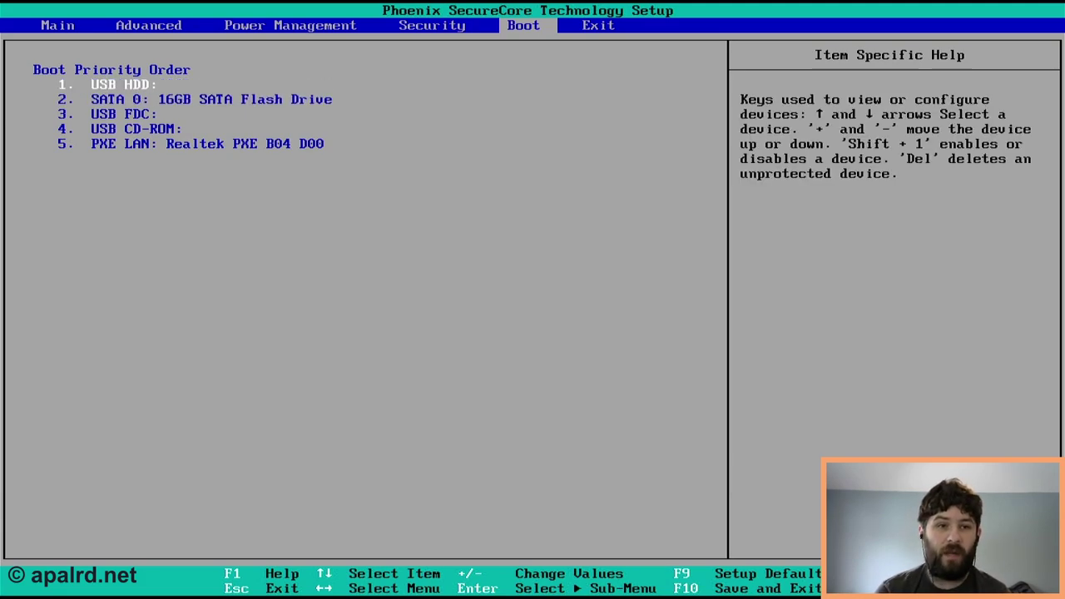
pyautogui.press('Down')
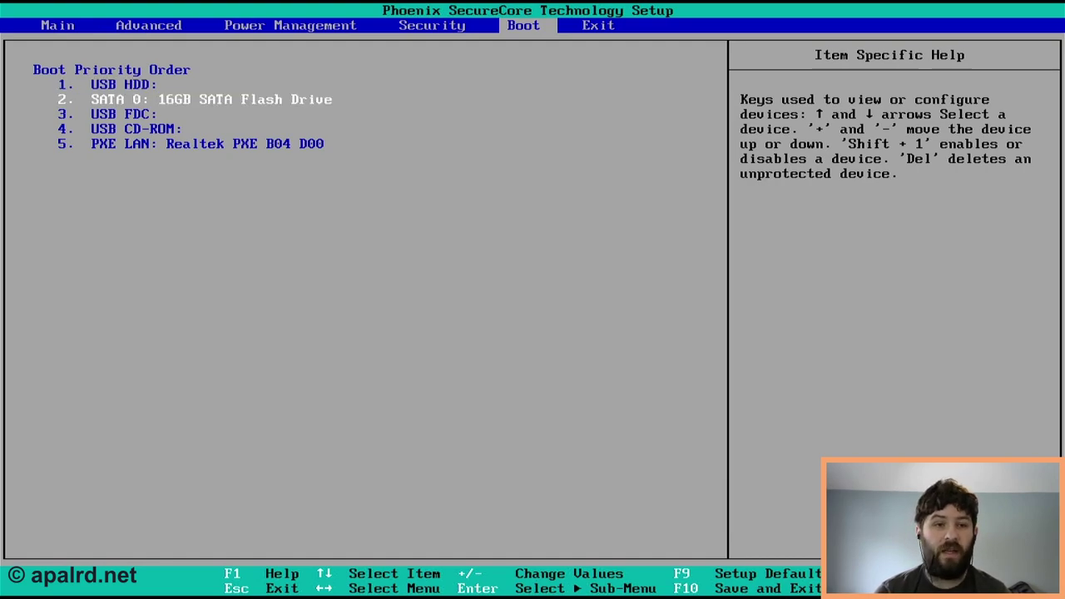
pyautogui.press('-')
pyautogui.press('-')
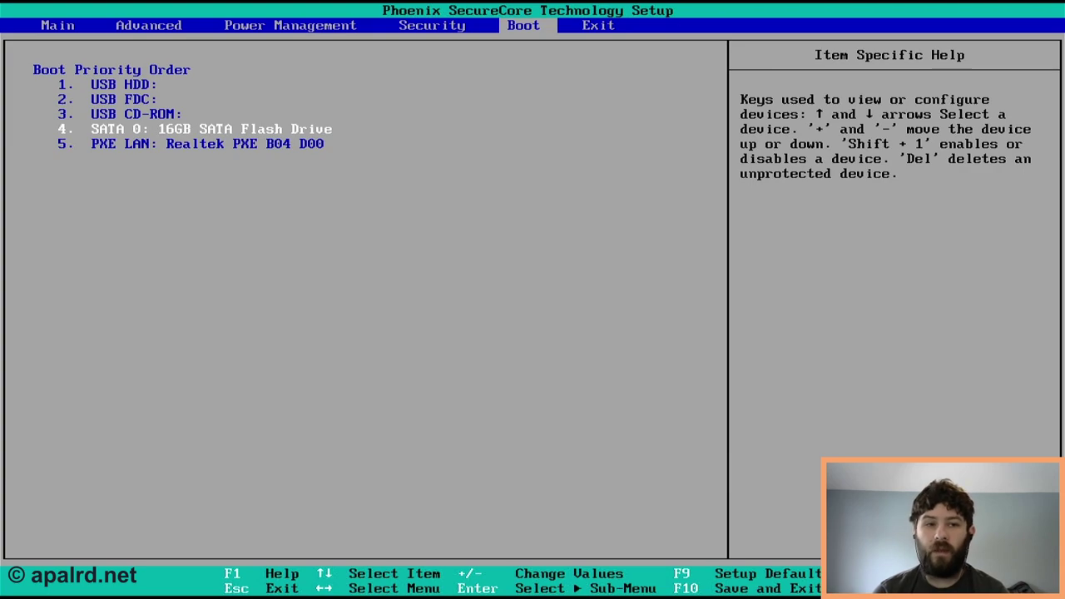
pyautogui.press('Up')
pyautogui.press('Up')
pyautogui.press('Up')
pyautogui.press('Down')
pyautogui.press('Down')
pyautogui.press('Down')
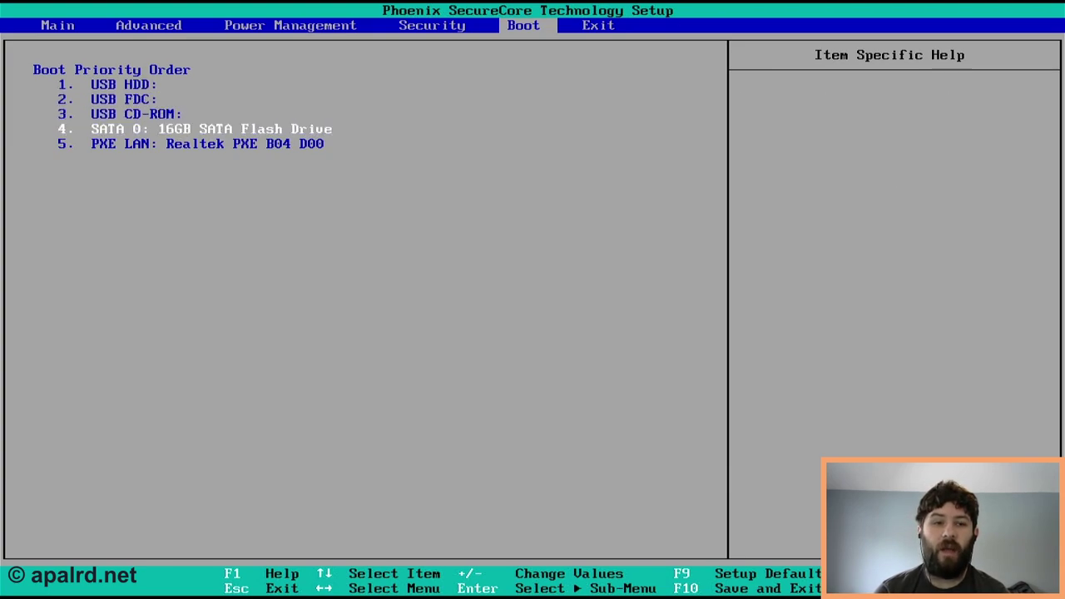
# Step: Choose Exit Saving Changes to bring up the save-and-exit confirmation
pyautogui.press('Right')
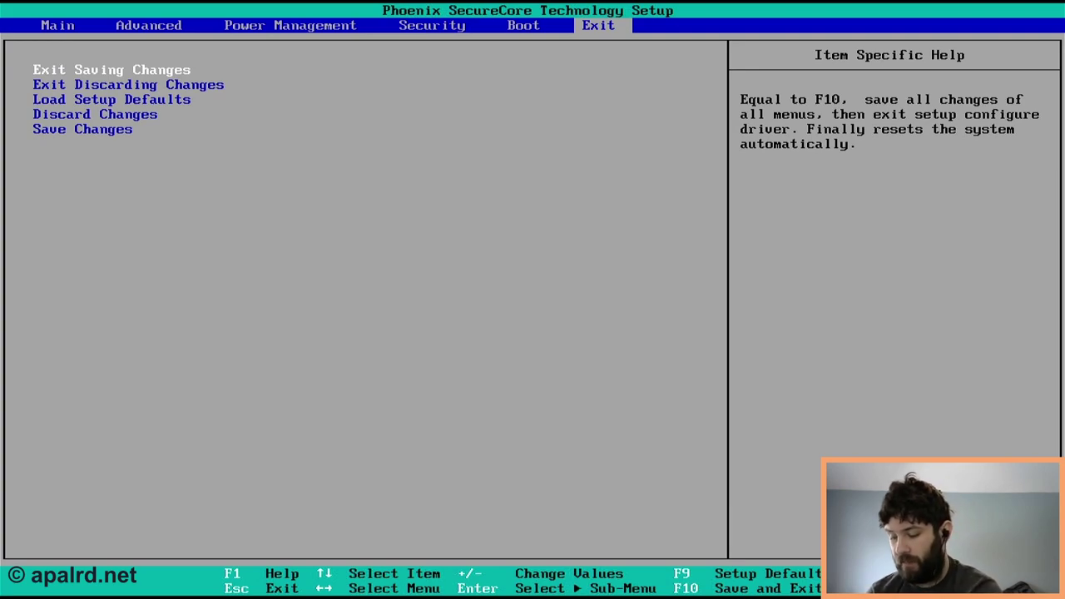
pyautogui.press('Return')
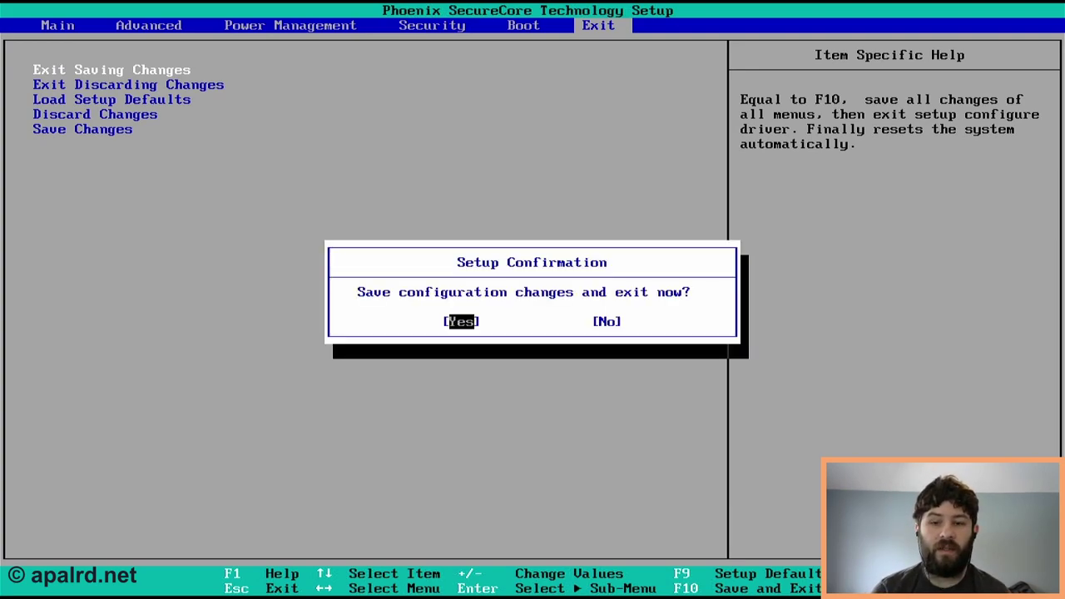